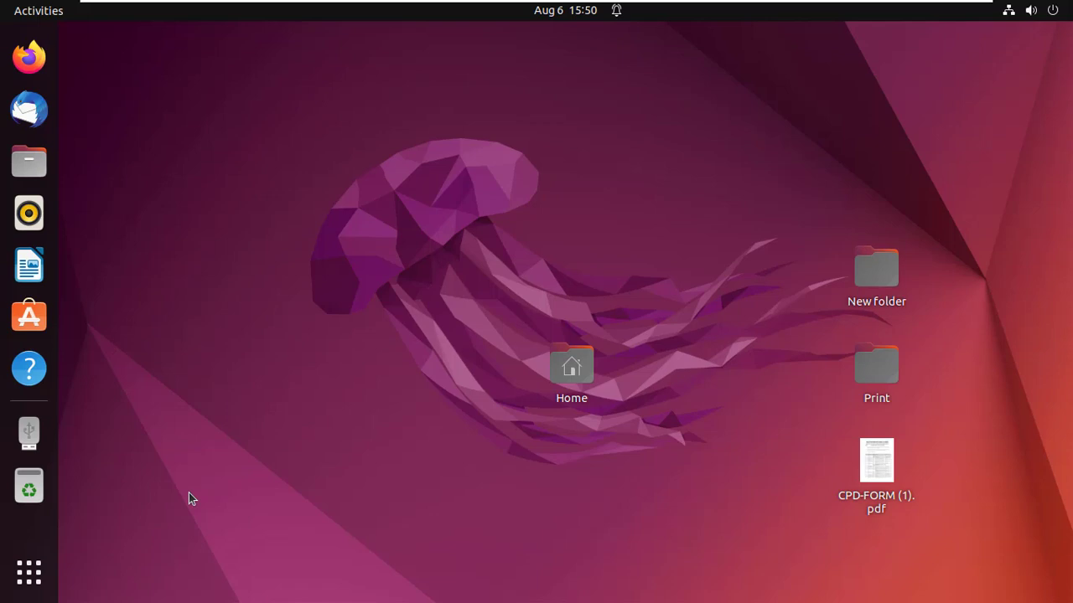
# Launch the Terminal from the applications overview
pyautogui.click(28, 572)
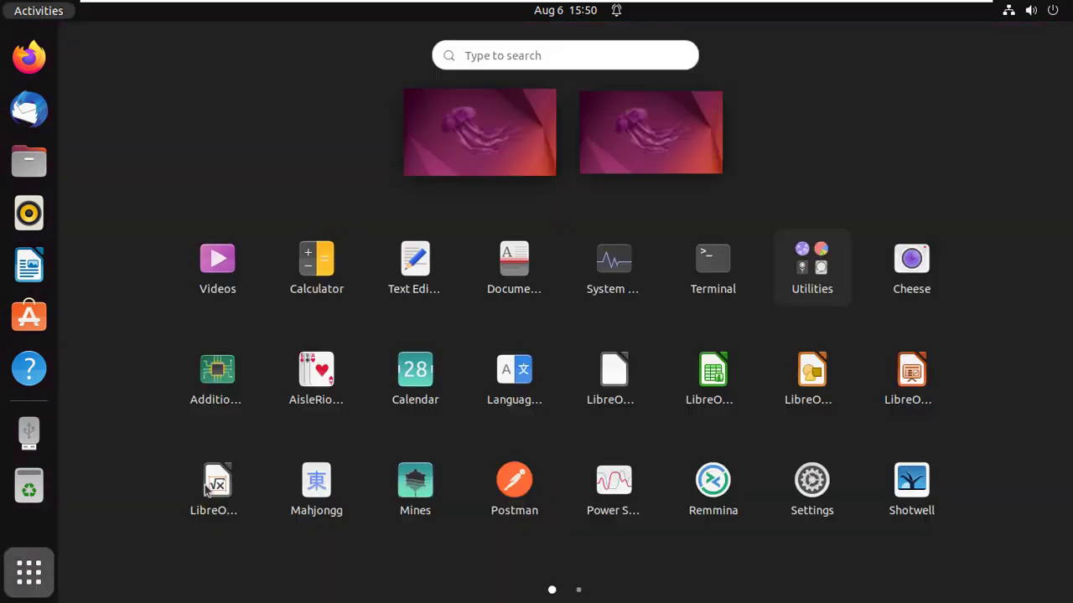
pyautogui.click(721, 276)
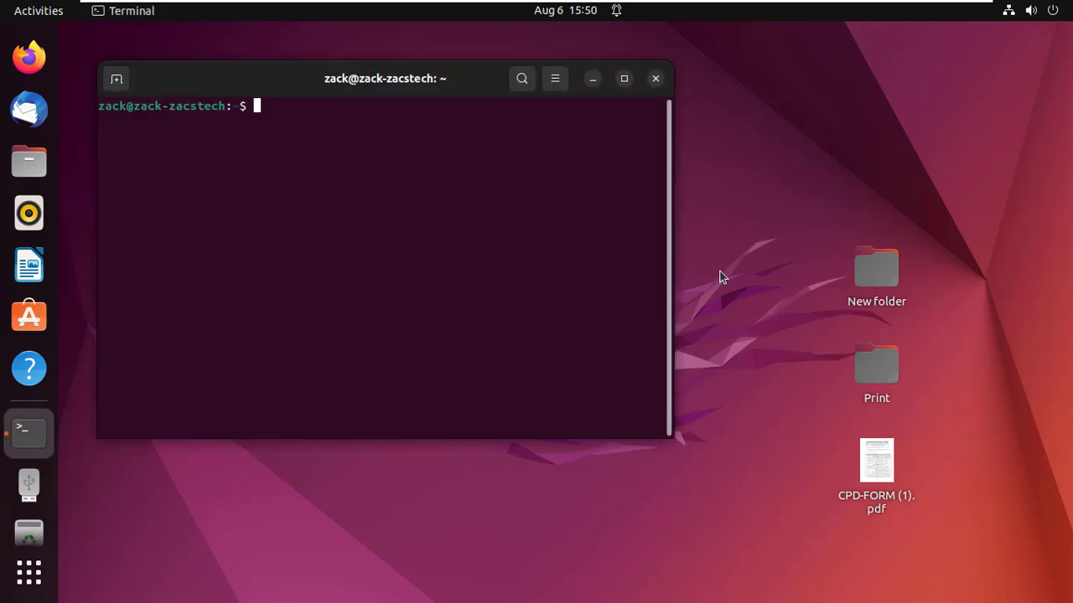
# Maximize the terminal and list disk usage with df -h, finding /dev/sdb1 as the ZACSTECH USB
pyautogui.click(623, 79)
pyautogui.write('df -h')
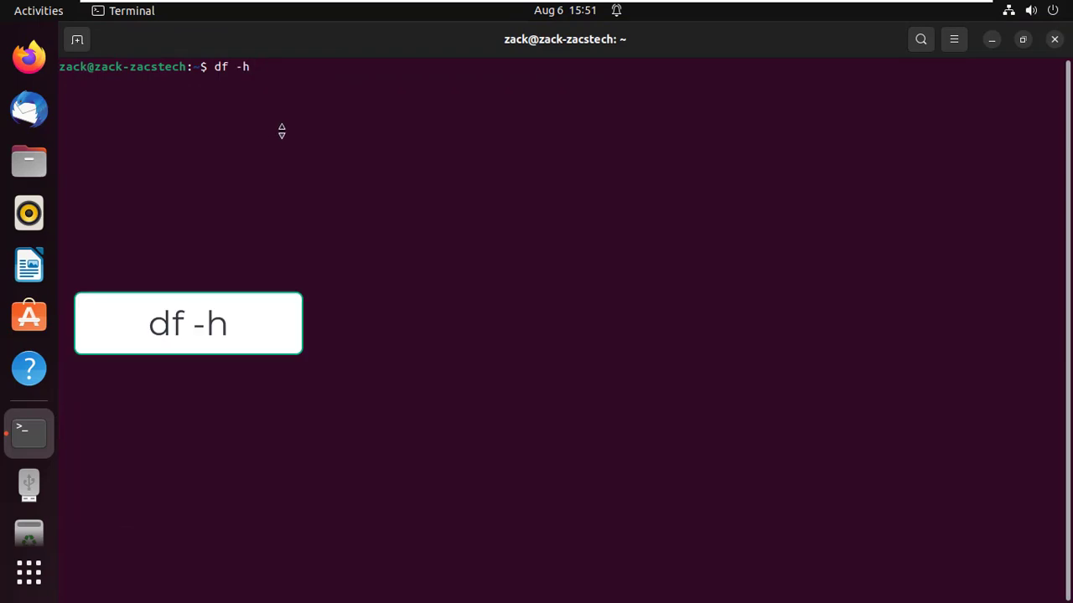
pyautogui.press('Return')
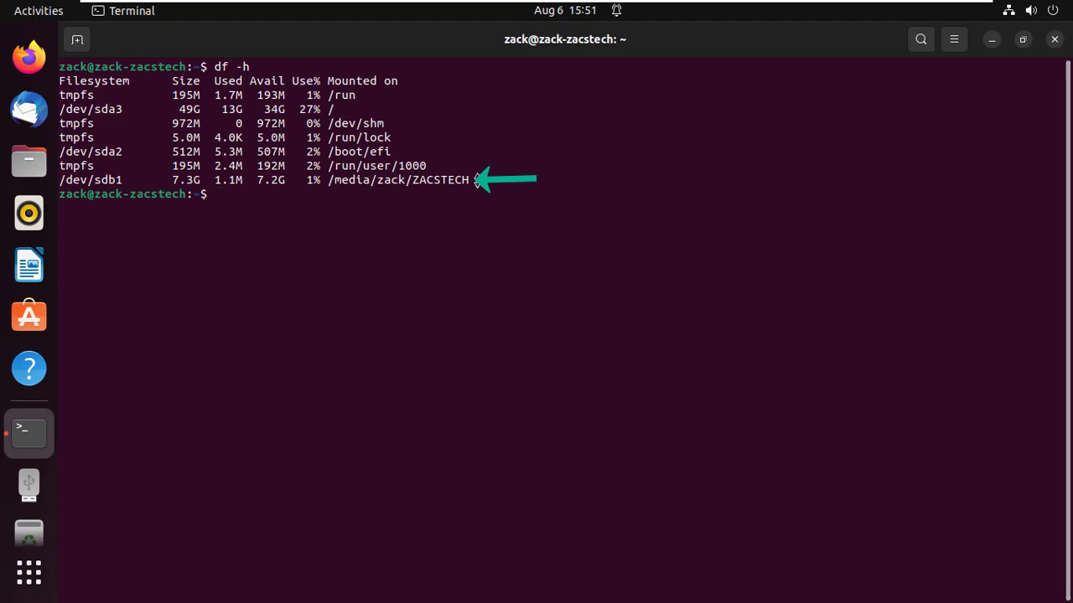
pyautogui.moveTo(472, 179); pyautogui.dragTo(304, 186)
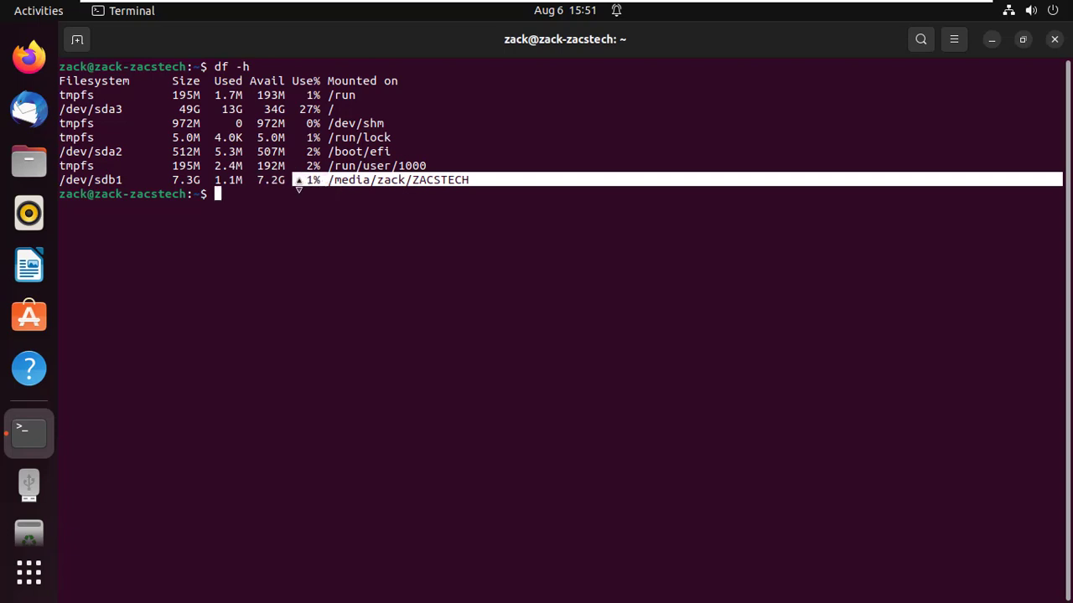
pyautogui.click(356, 208)
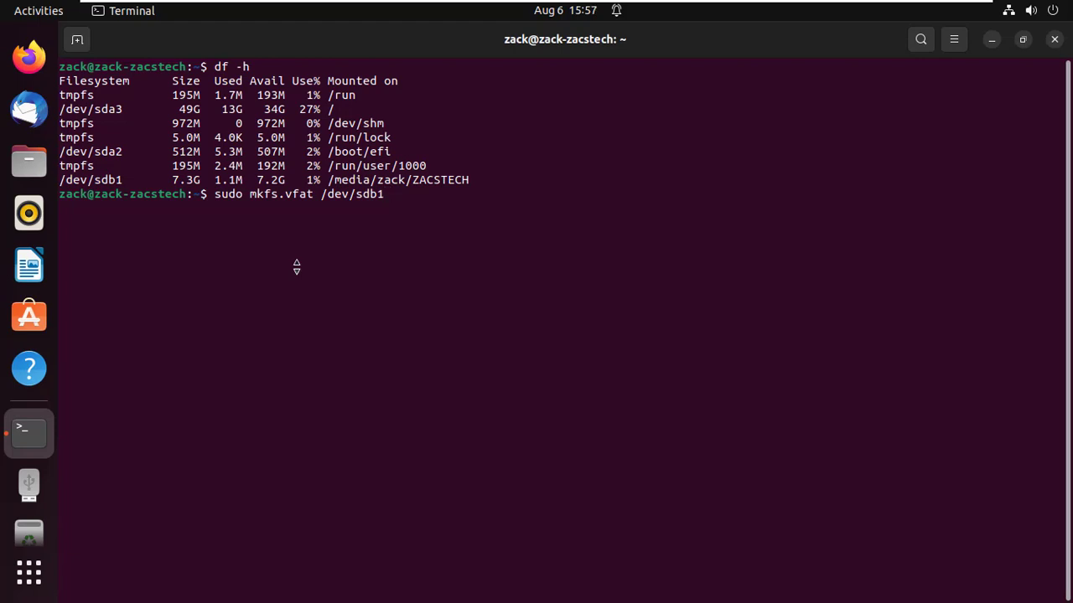
# Format /dev/sdb1 as FAT with sudo mkfs.vfat, unmounting it with umount first
pyautogui.press('Return')
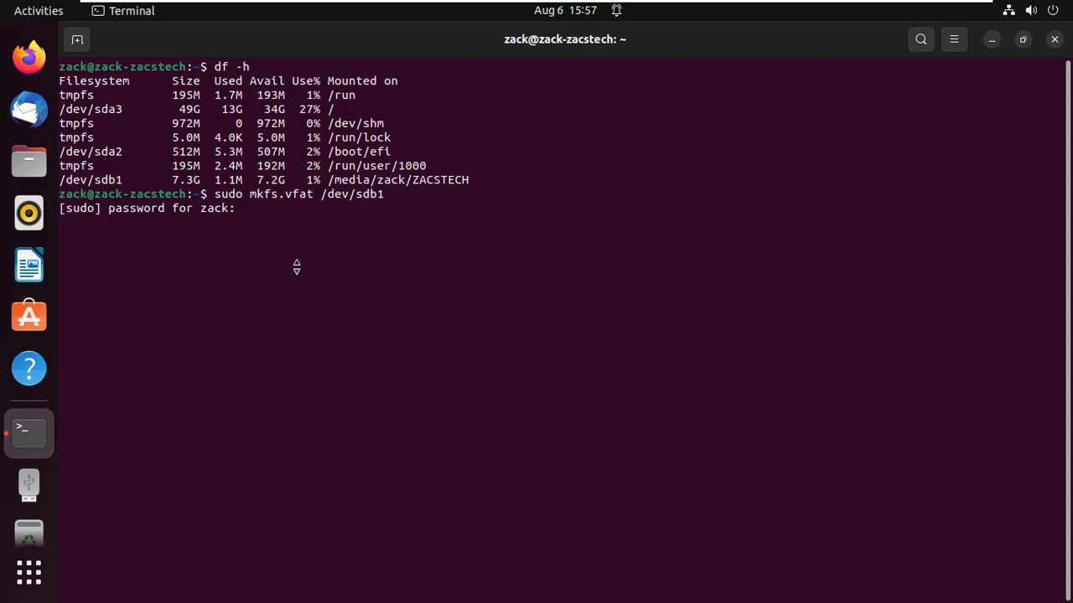
pyautogui.press('Return')
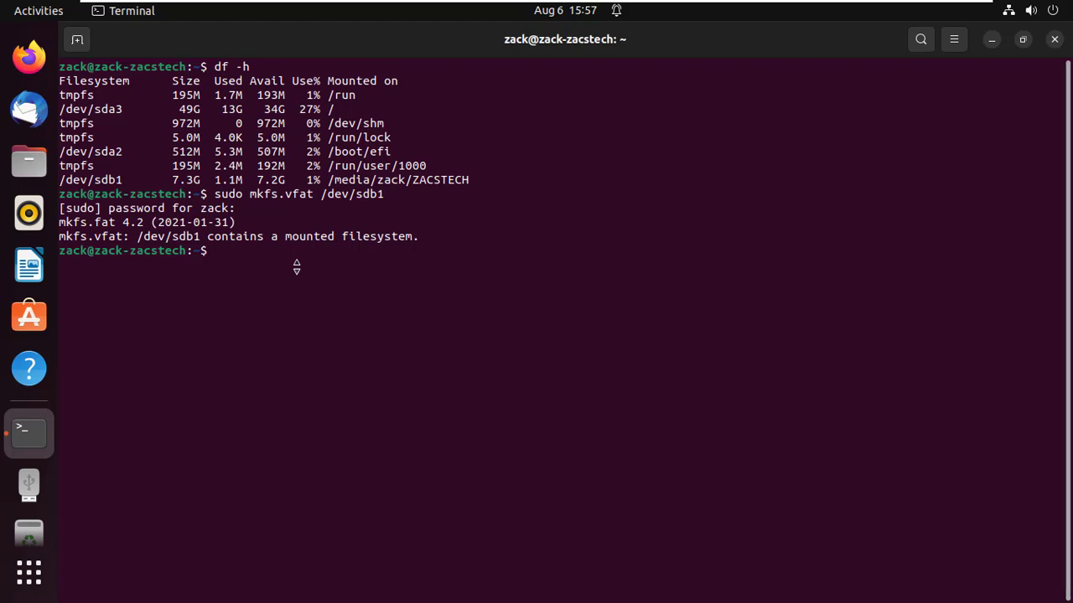
pyautogui.write('sudo umount /dev/sdb1')
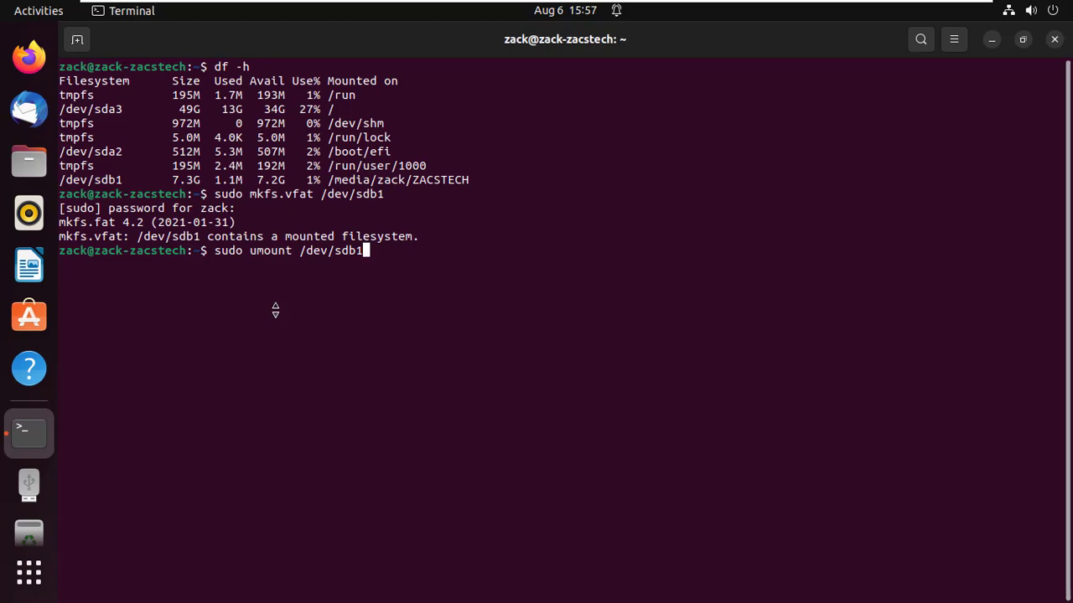
pyautogui.press('Return')
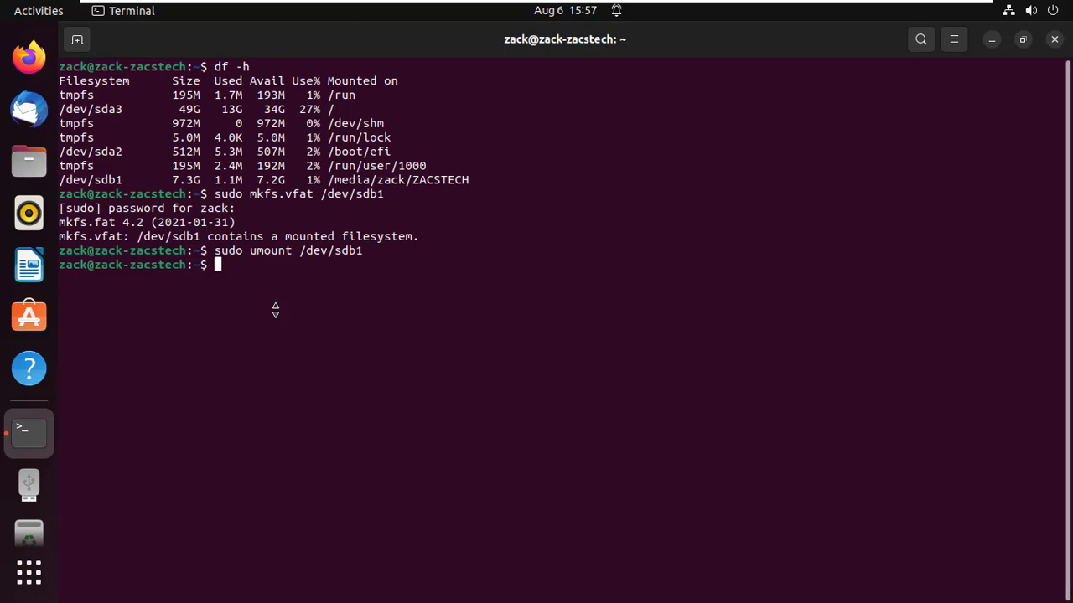
pyautogui.press('Up')
pyautogui.press('Up')
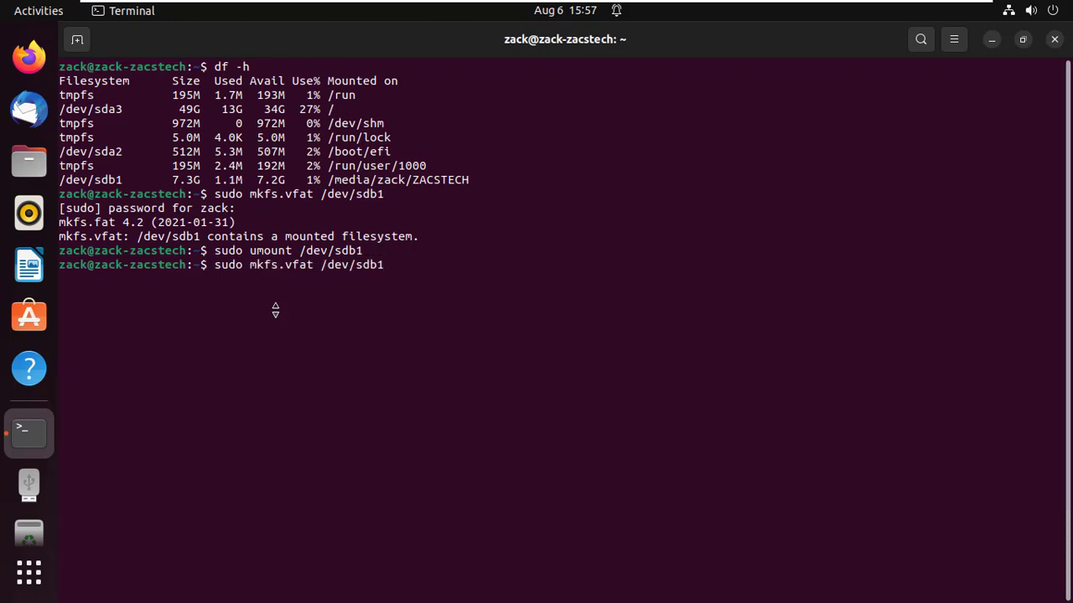
pyautogui.press('Return')
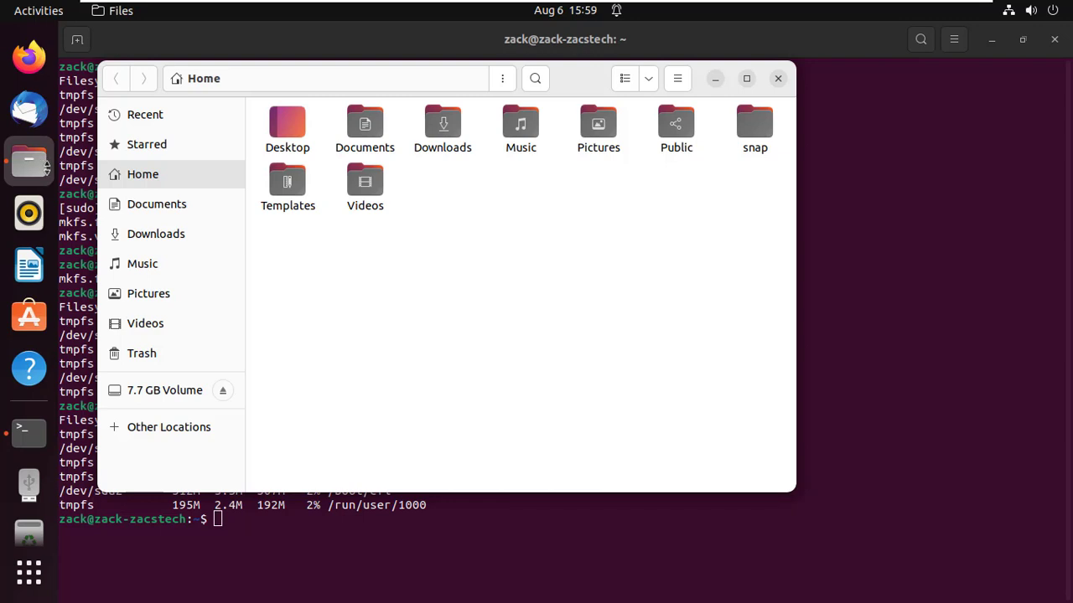
# Create a new folder named Folder1 on the 7.7 GB Volume, then minimize Files
pyautogui.click(188, 394)
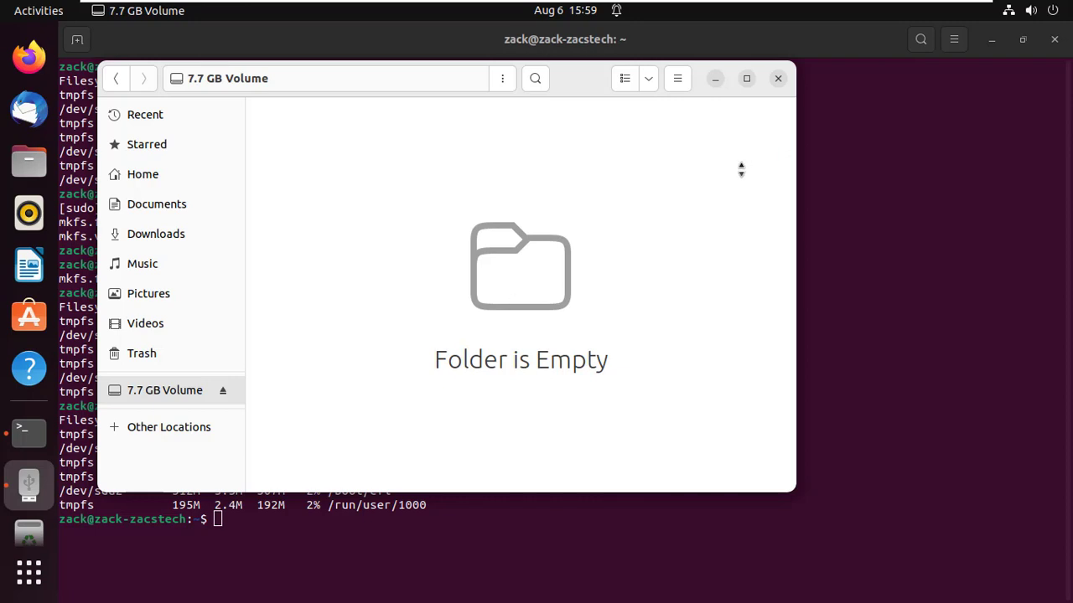
pyautogui.rightClick(513, 239)
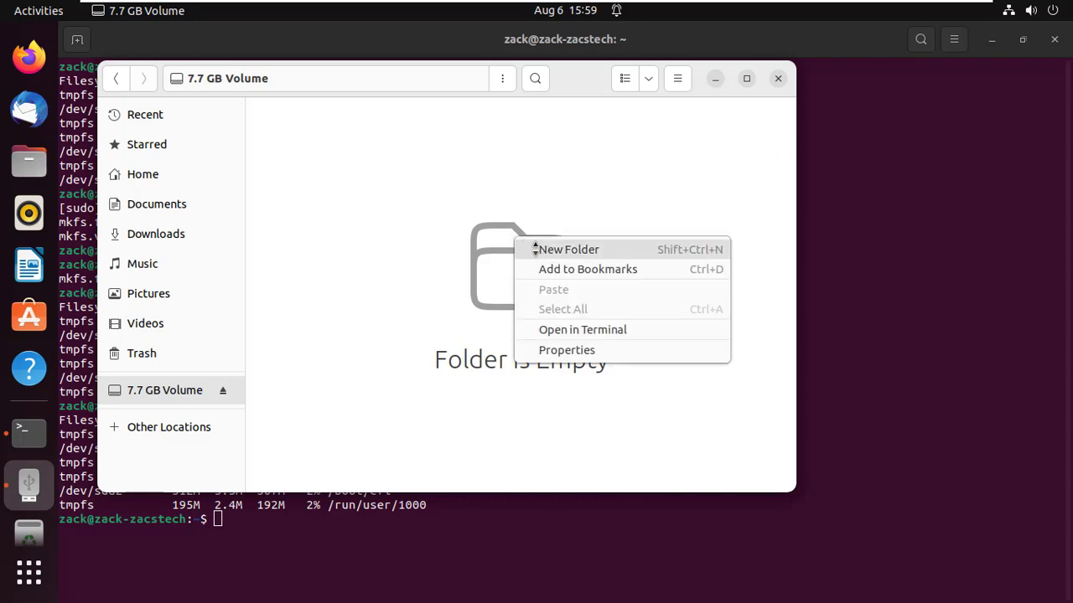
pyautogui.click(540, 250)
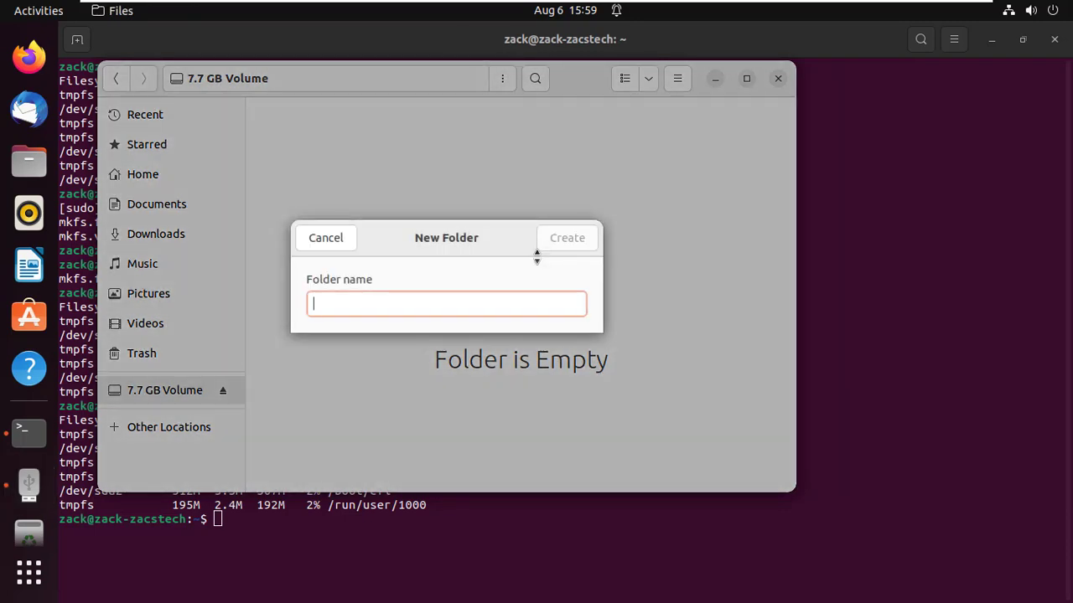
pyautogui.write('F')
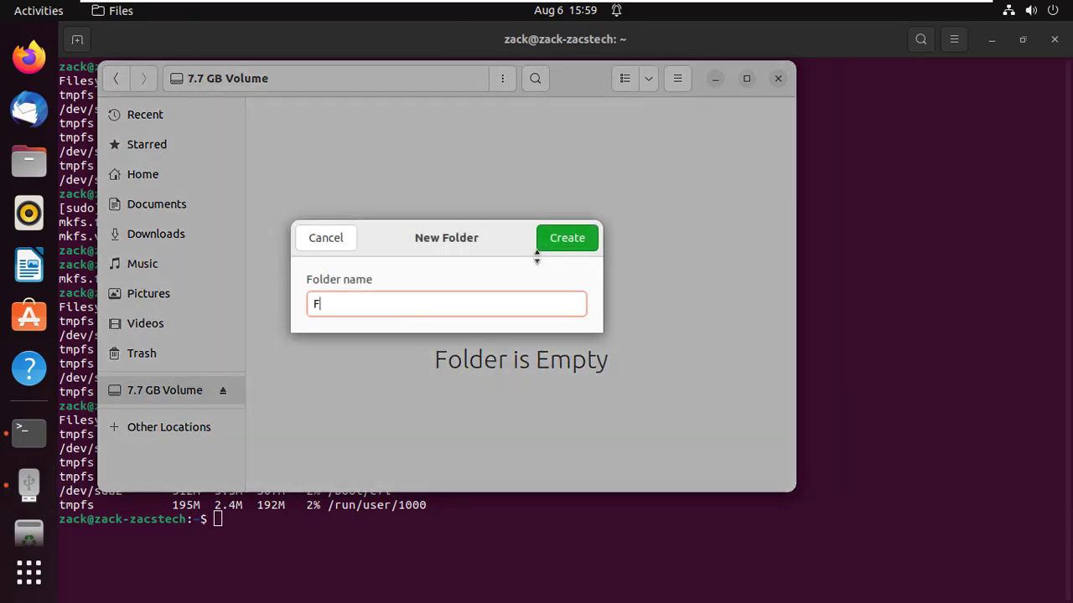
pyautogui.write('older1')
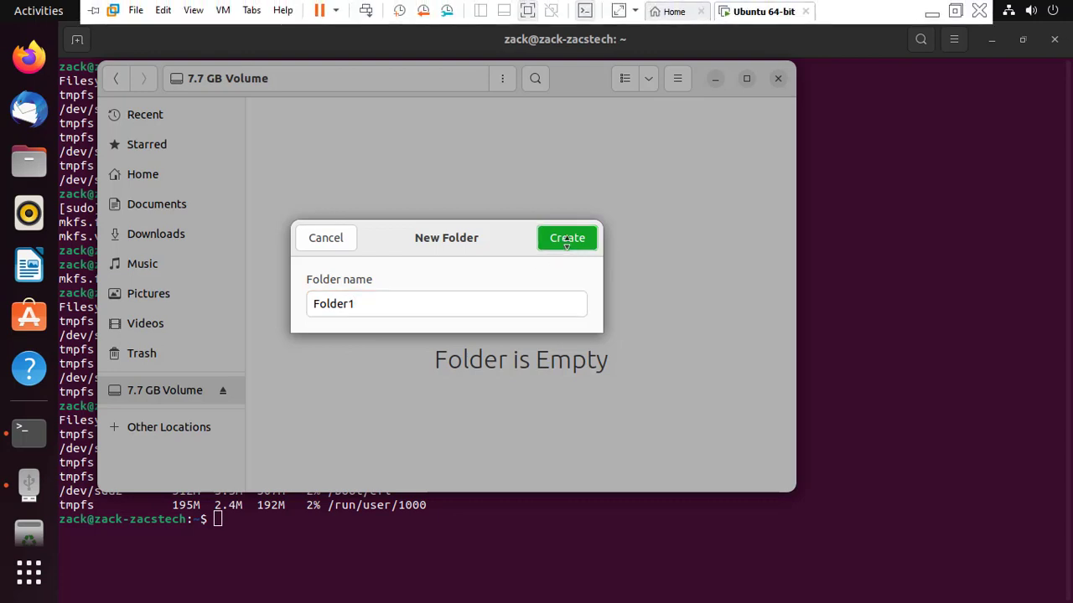
pyautogui.click(567, 243)
pyautogui.click(666, 337)
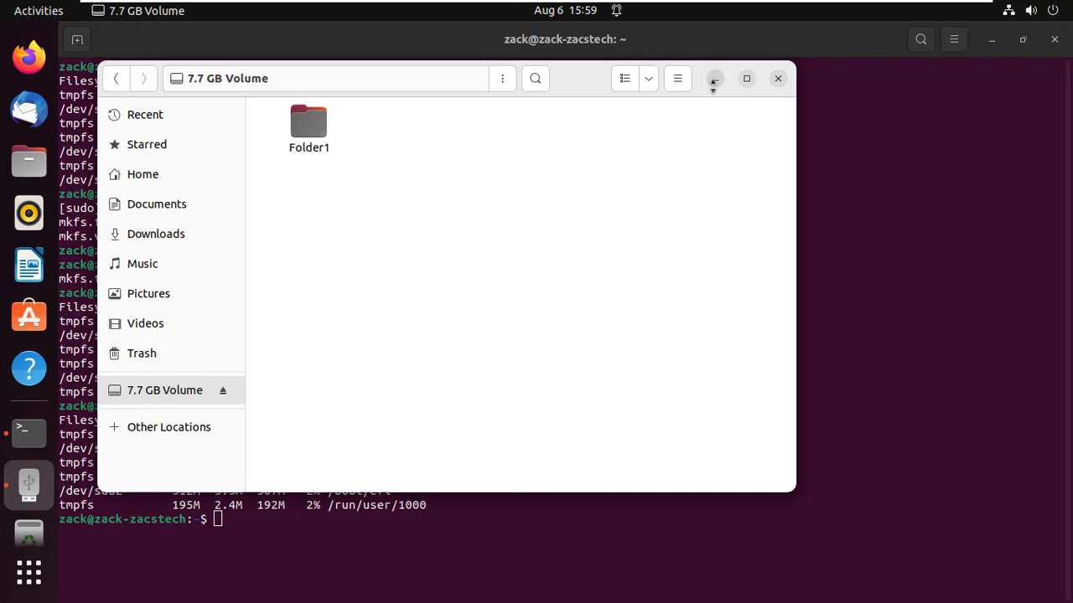
pyautogui.click(714, 80)
# Restore and maximize Files, then start formatting the ZACSTECH drive from its sidebar menu
pyautogui.hotkey('alt', 'Tab')
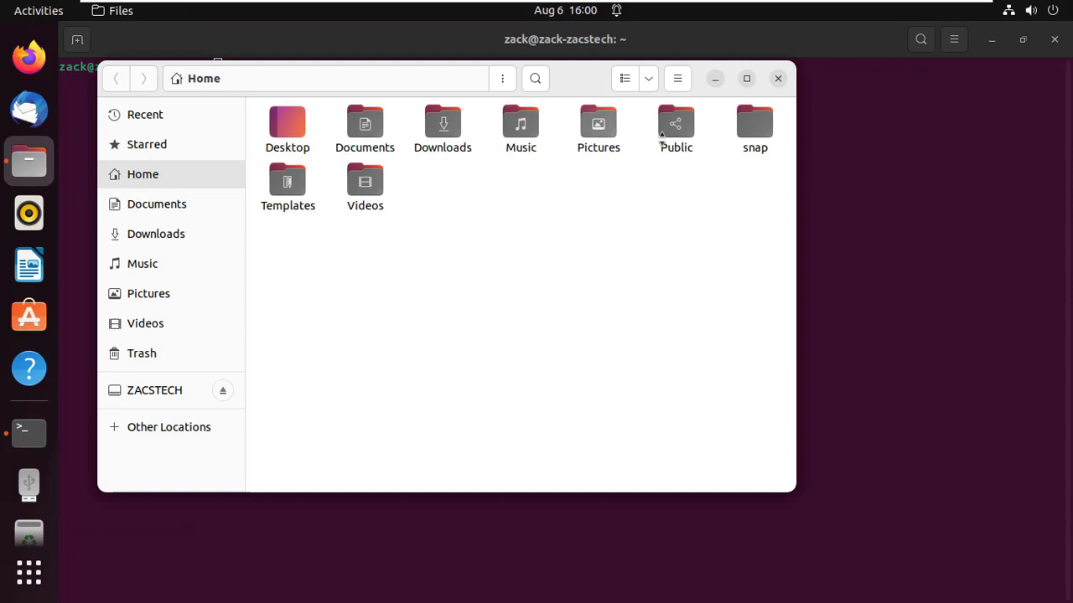
pyautogui.click(747, 78)
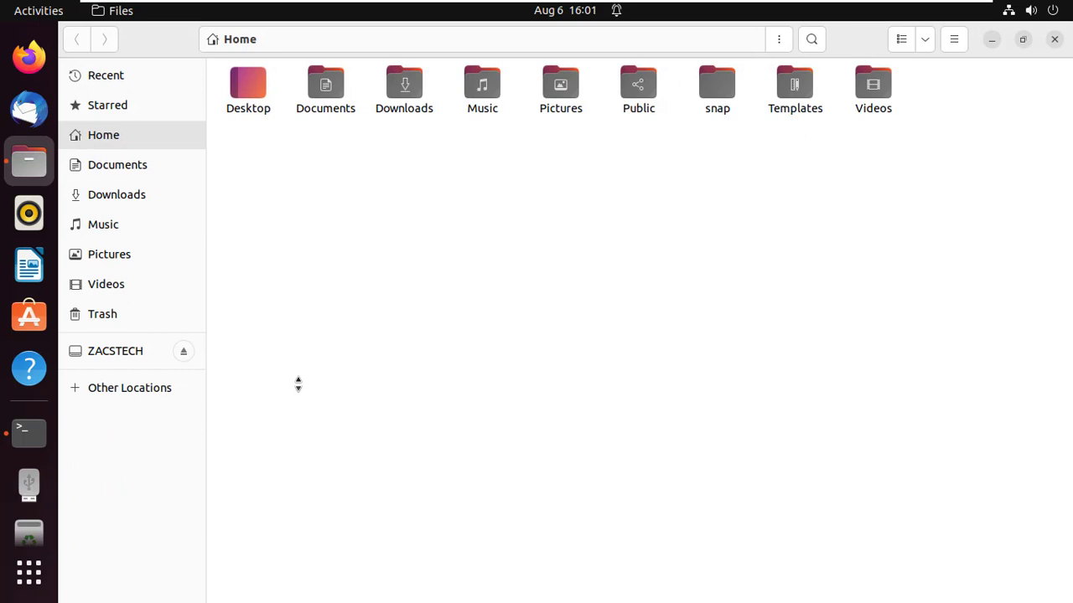
pyautogui.rightClick(120, 356)
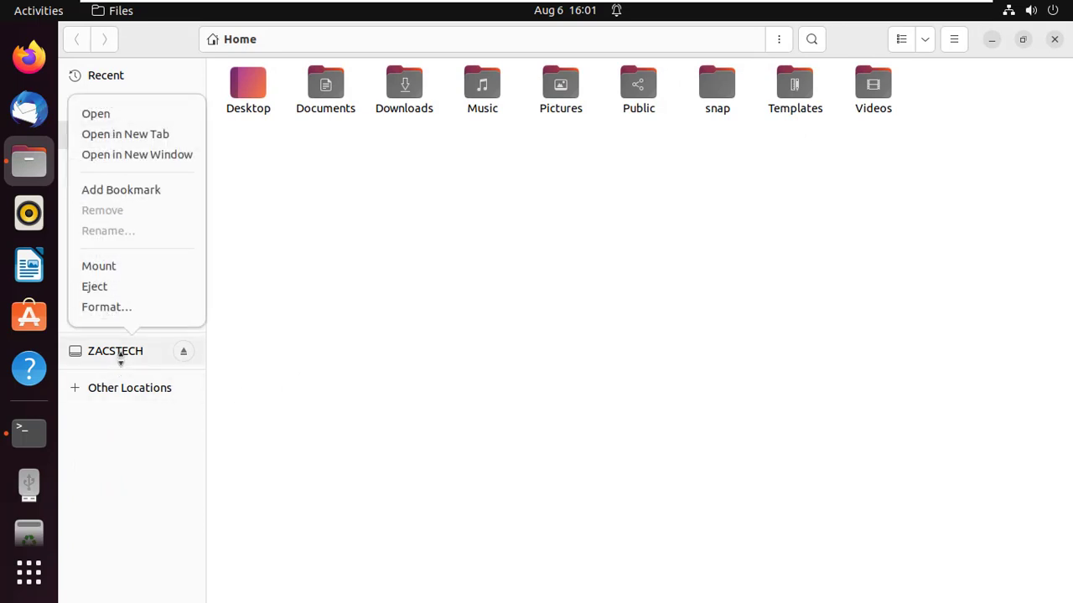
pyautogui.click(120, 311)
pyautogui.write('Zack')
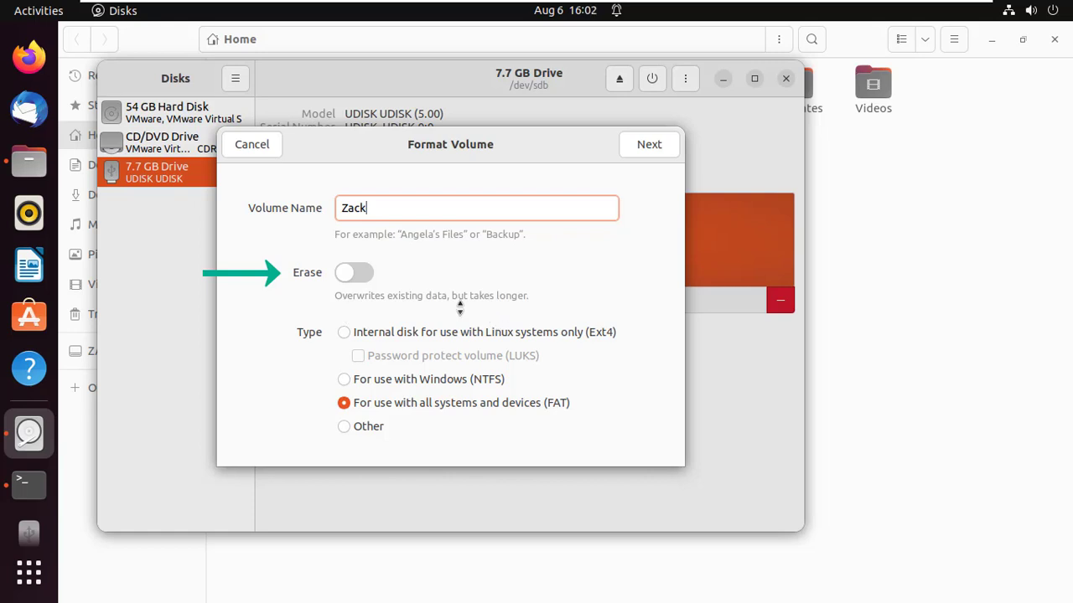
# Keep the volume name Zack and FAT type with Erase off, and continue to confirmation
pyautogui.click(366, 275)
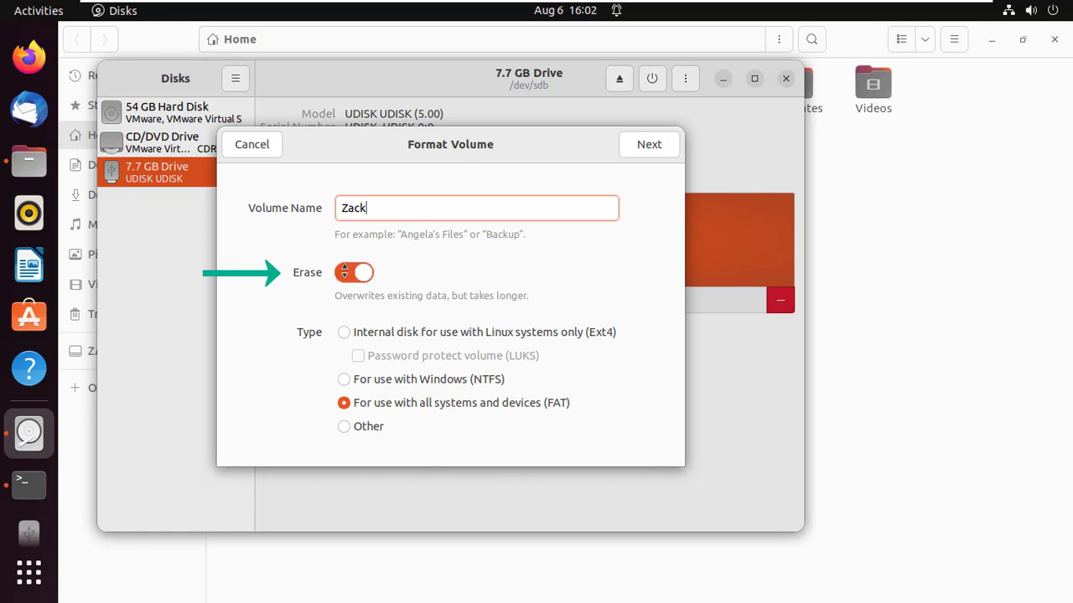
pyautogui.click(342, 273)
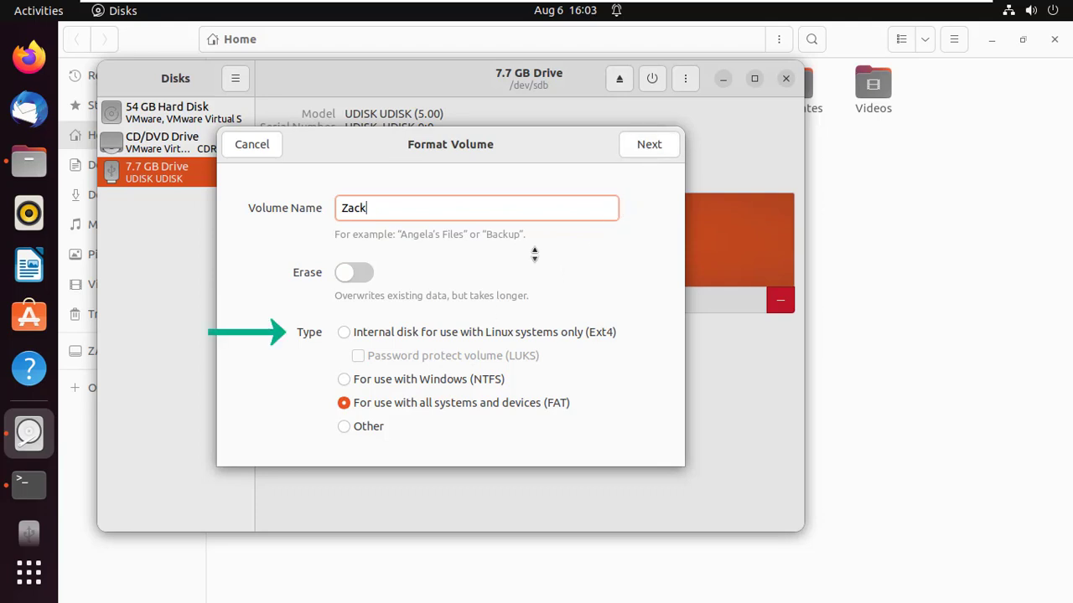
pyautogui.click(646, 151)
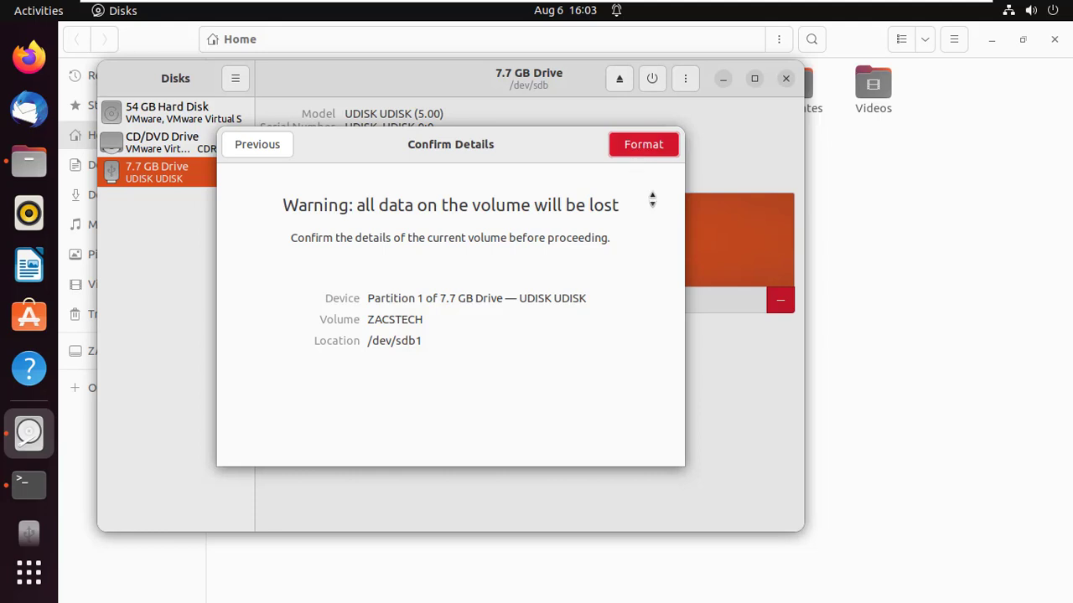
# Confirm the format, quit Disks, and open the newly named Zack drive in Files
pyautogui.click(651, 148)
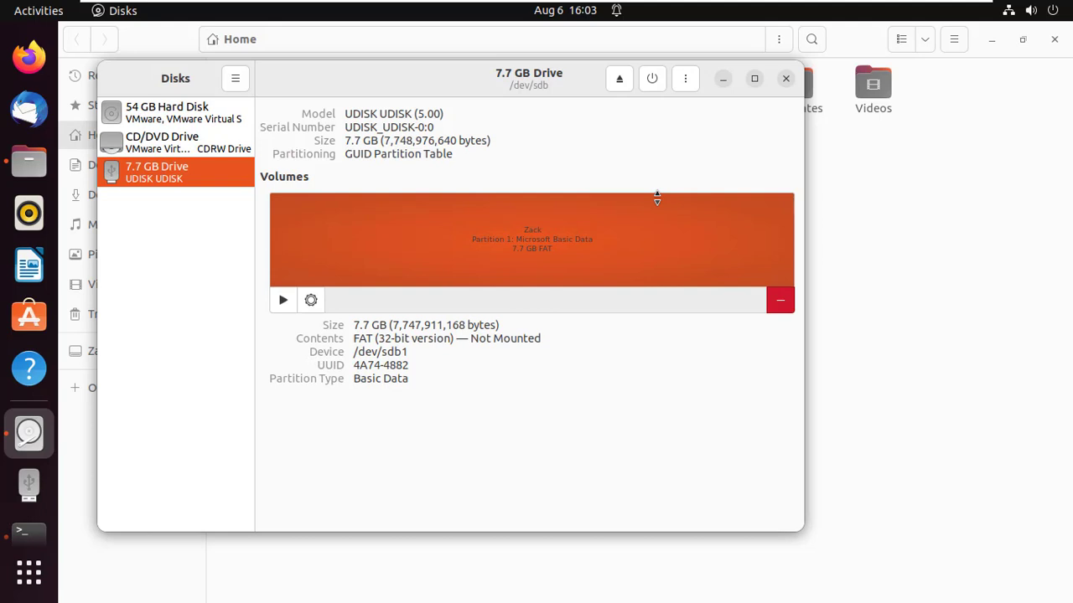
pyautogui.hotkey('ctrl', 'q')
pyautogui.click(126, 350)
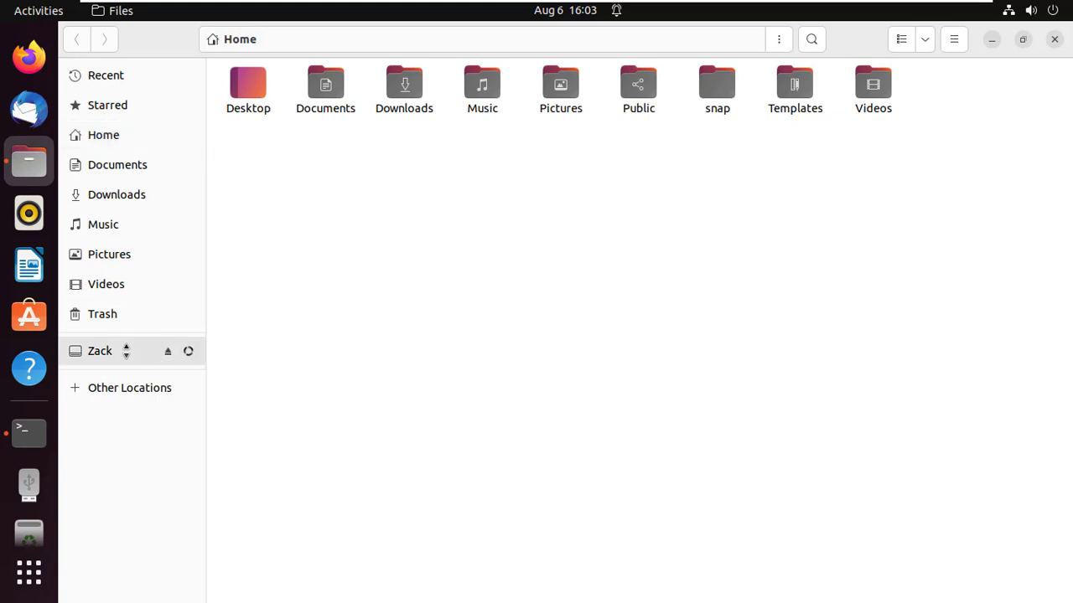